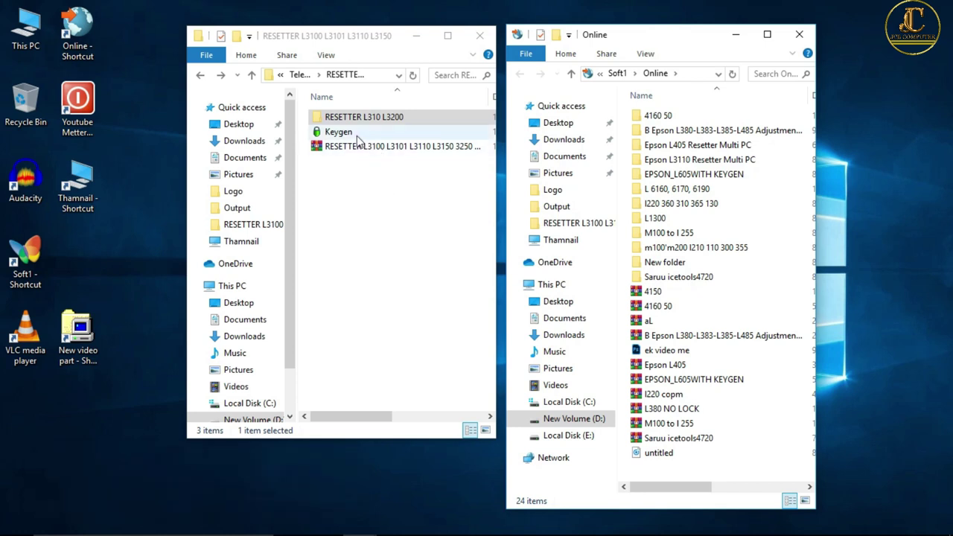
Try Adjprog from the RESETTER L310 L3200 folder with model L3100 and port USB001 (L360 Series), and quit it
double_click(341, 120)
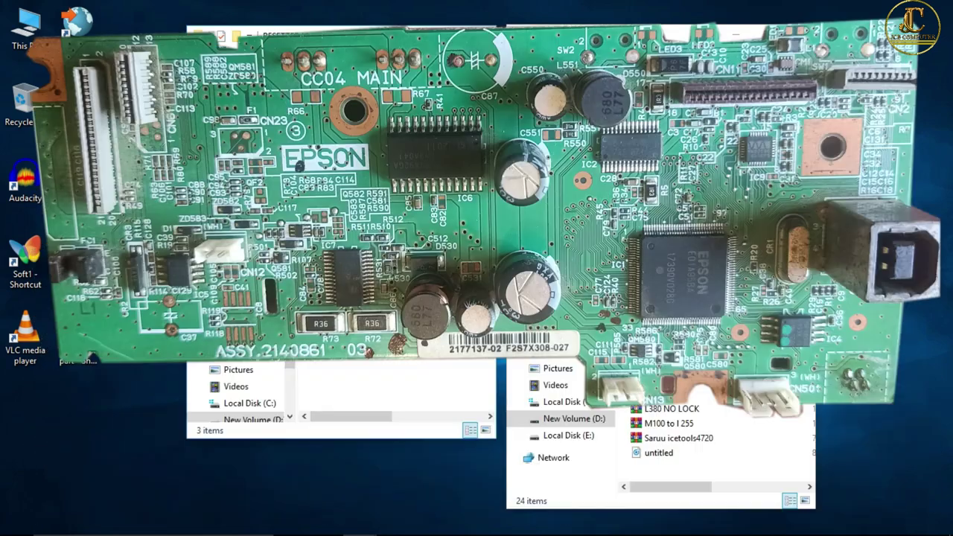
double_click(342, 118)
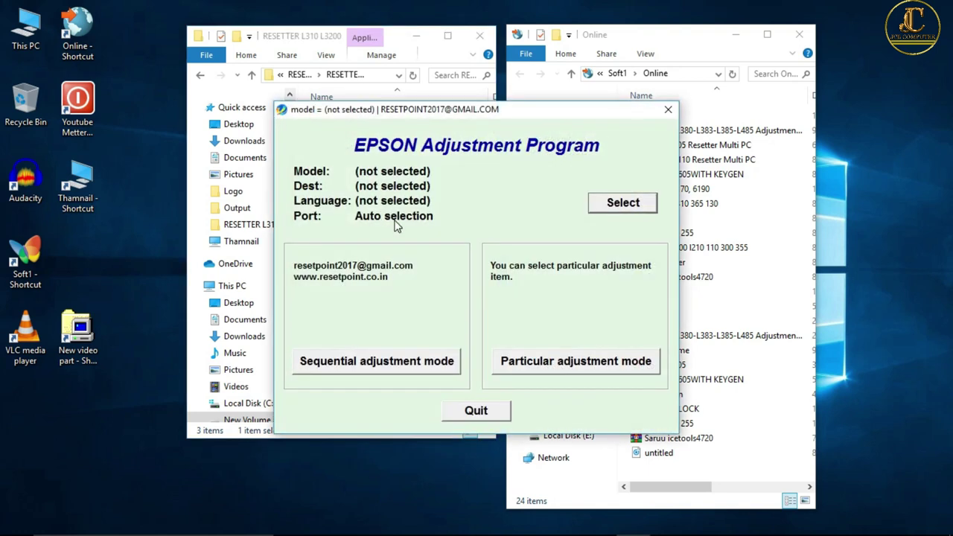
left_click(622, 203)
left_click(497, 234)
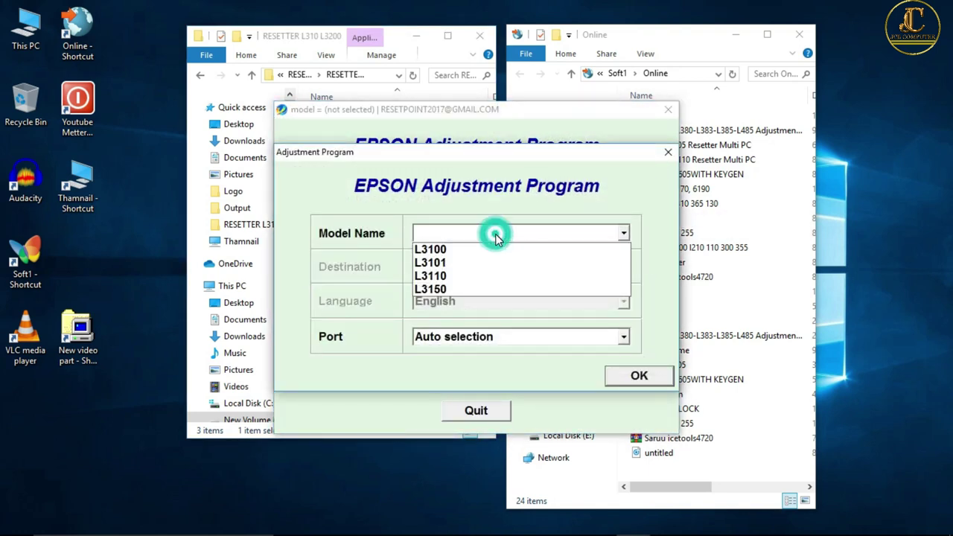
left_click(472, 251)
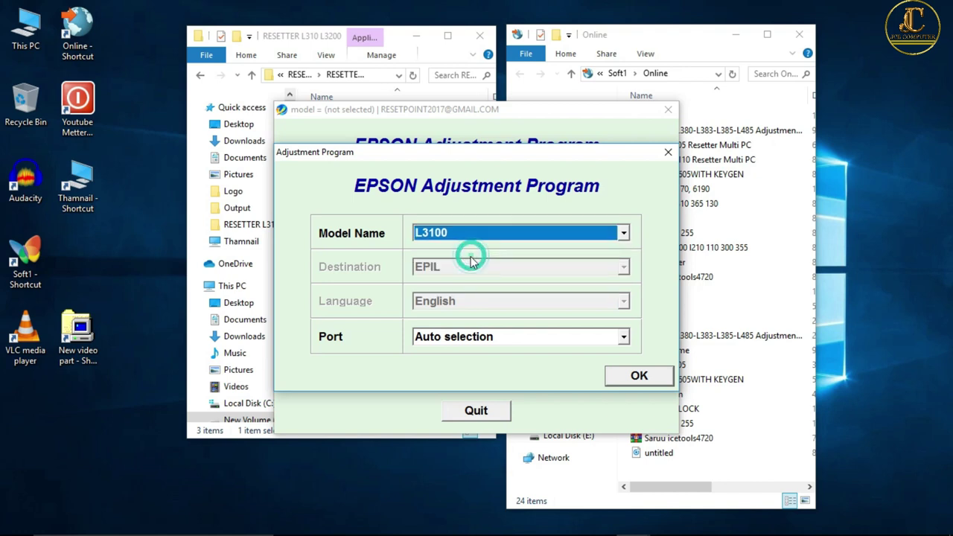
left_click(482, 345)
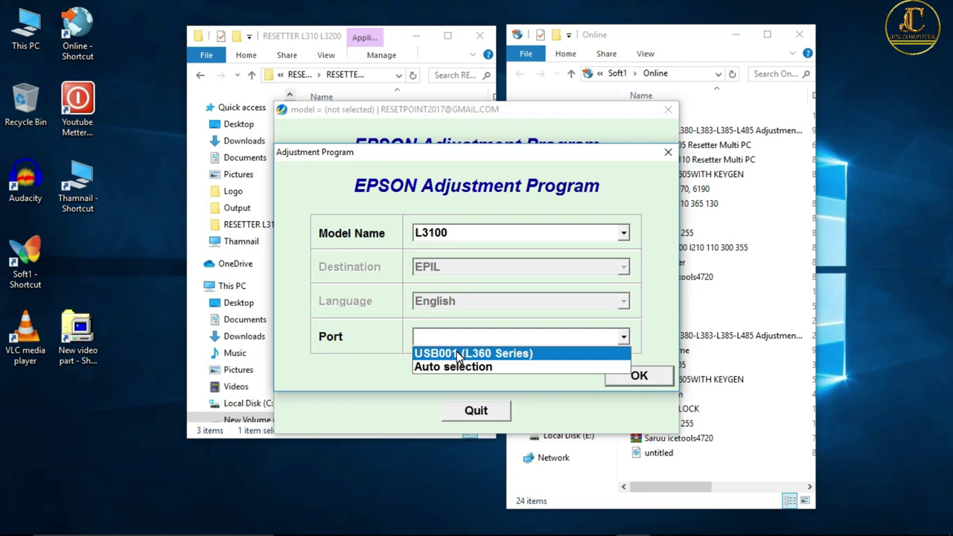
left_click(458, 354)
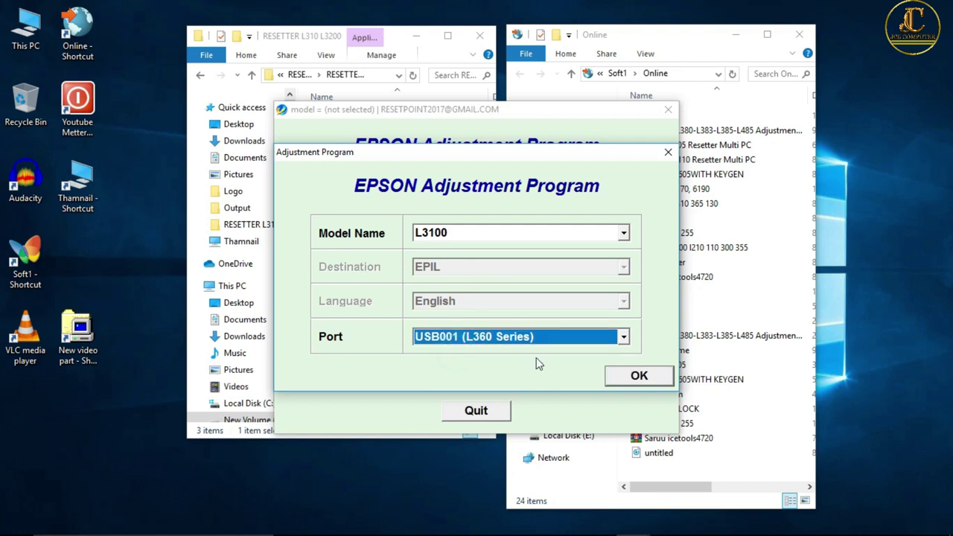
left_click(624, 380)
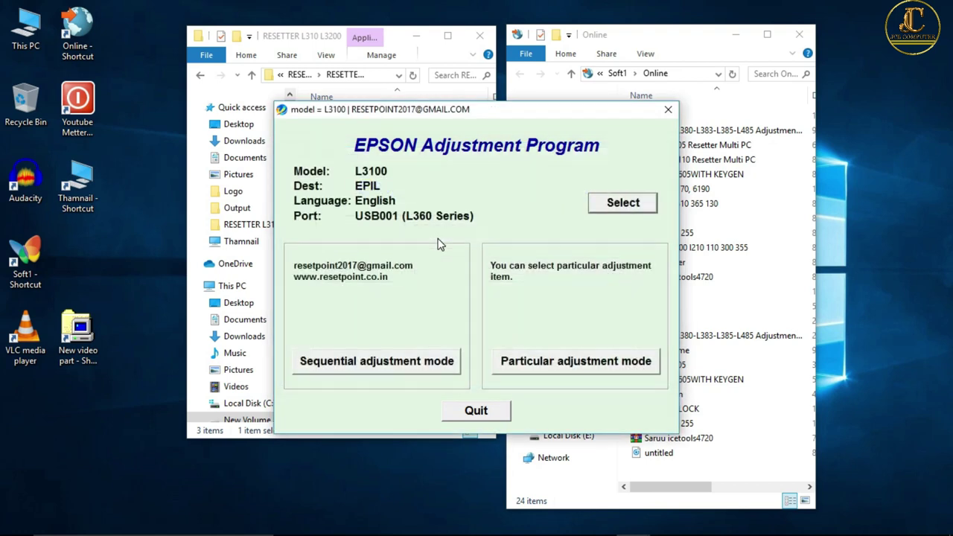
left_click(477, 411)
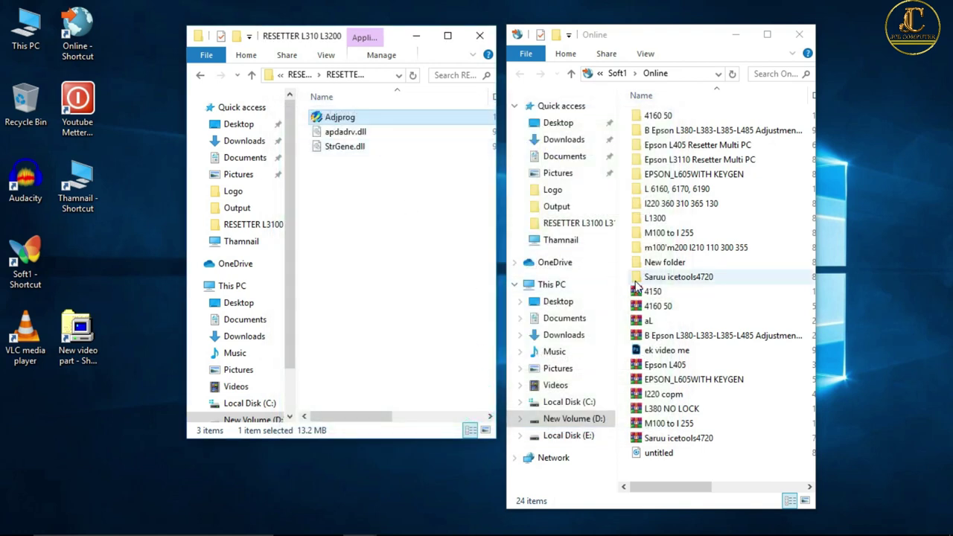
left_click(654, 205)
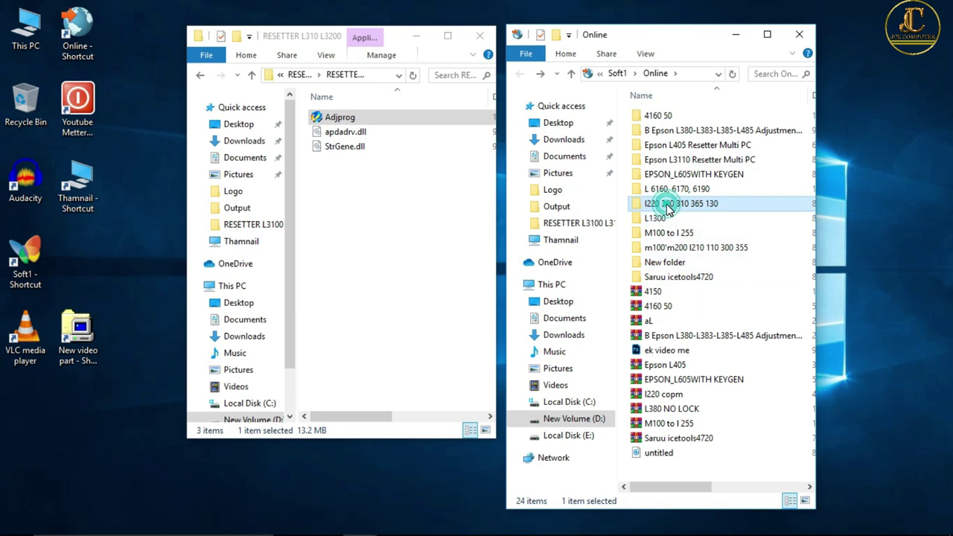
double_click(654, 212)
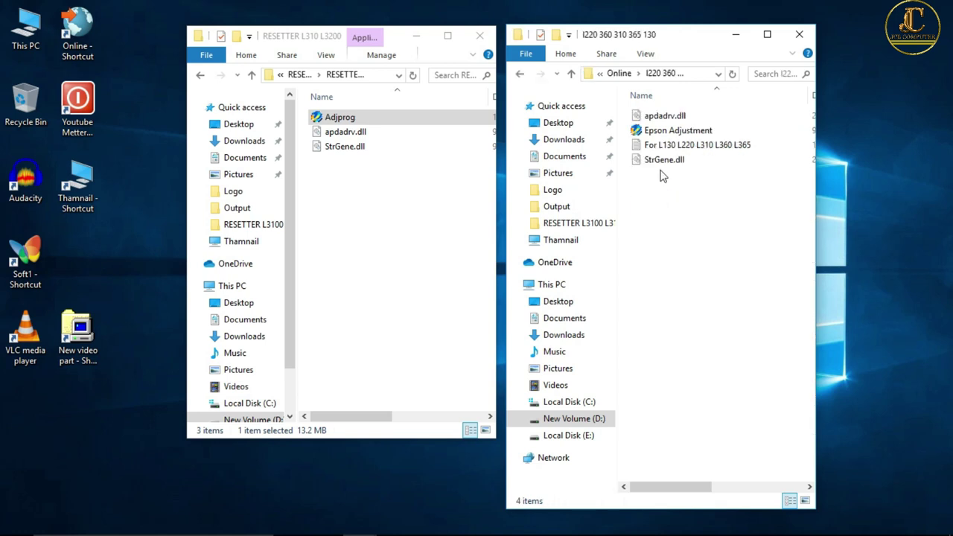
left_click(665, 134)
double_click(664, 133)
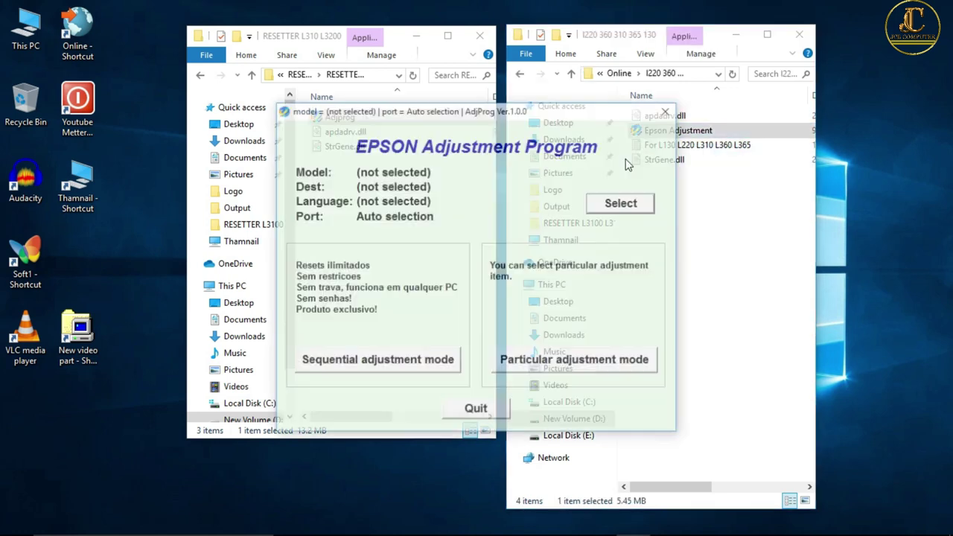
Set the printer model to L360 and the port to USB001 (L360 Series)
left_click(607, 201)
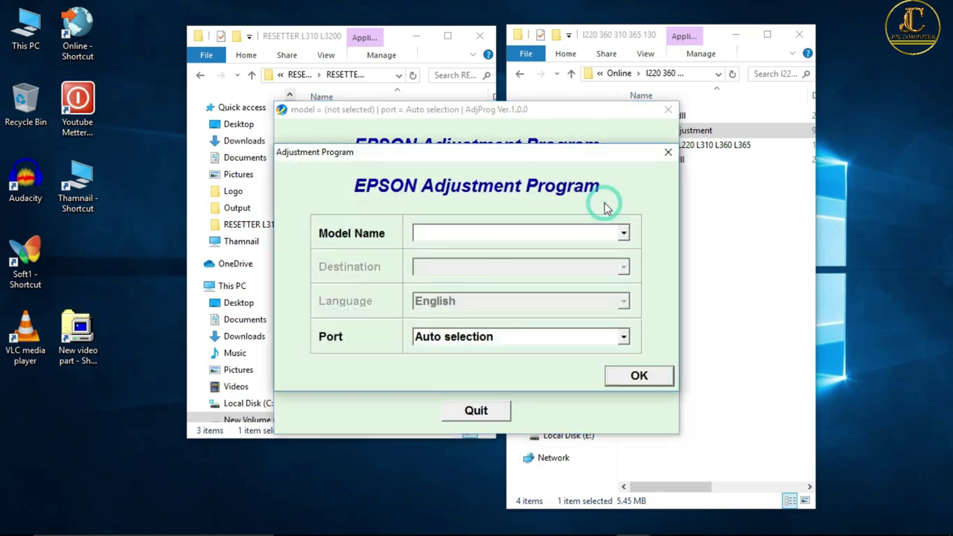
left_click(564, 233)
left_click(514, 289)
left_click(489, 337)
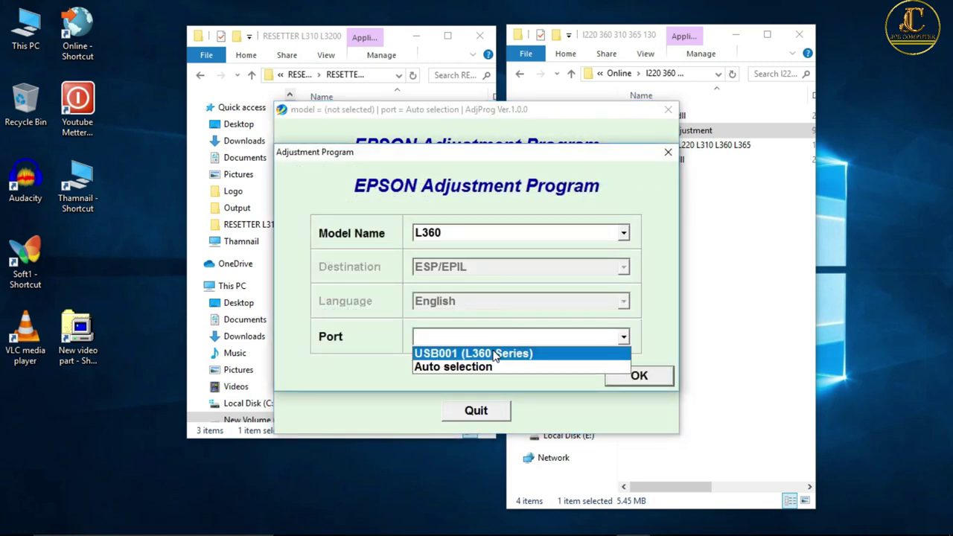
left_click(489, 350)
left_click(639, 378)
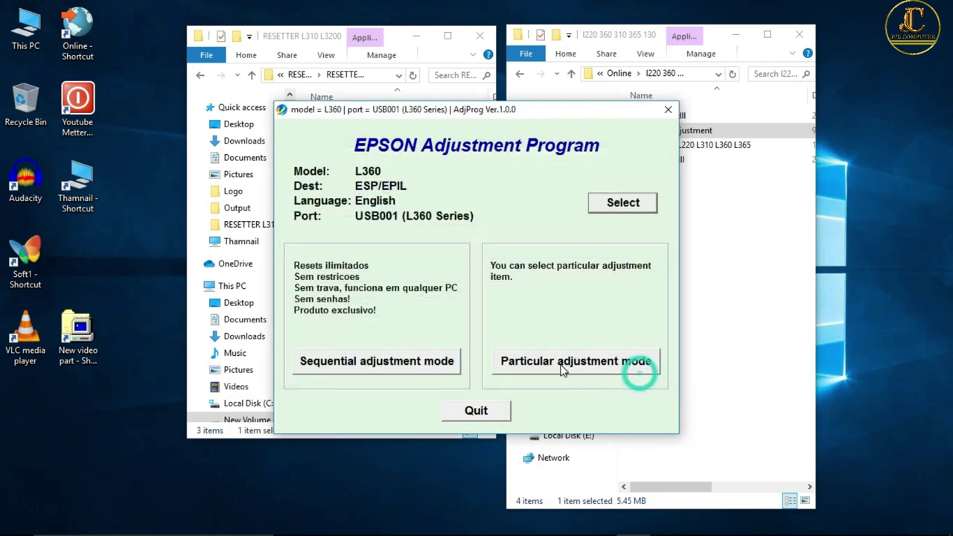
Select Initial setting in the particular adjustment mode list and return to the program's main screen
left_click(514, 370)
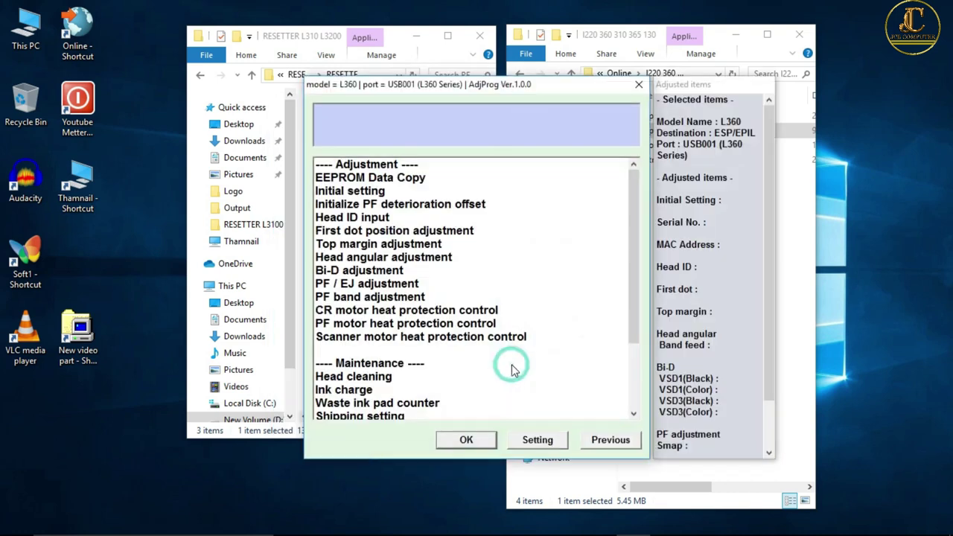
left_click(333, 195)
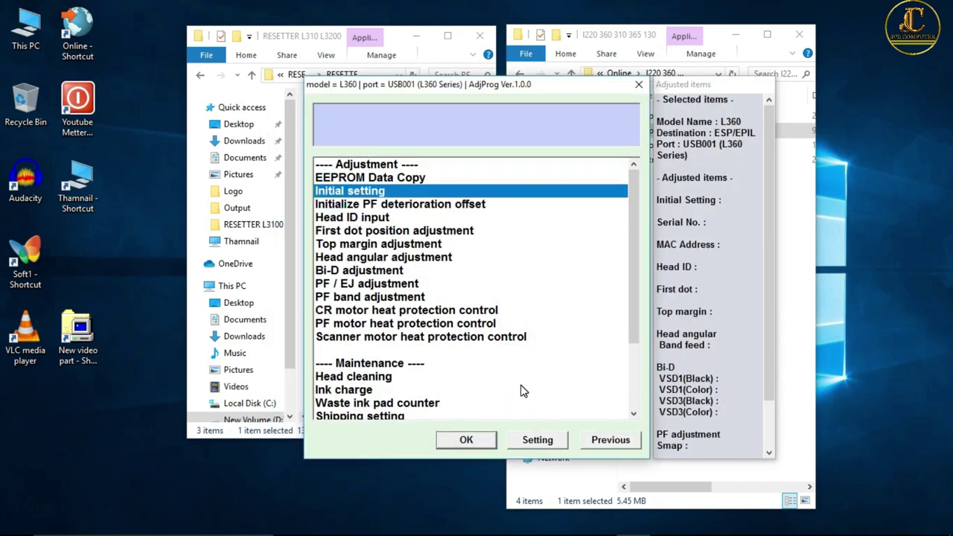
left_click(610, 444)
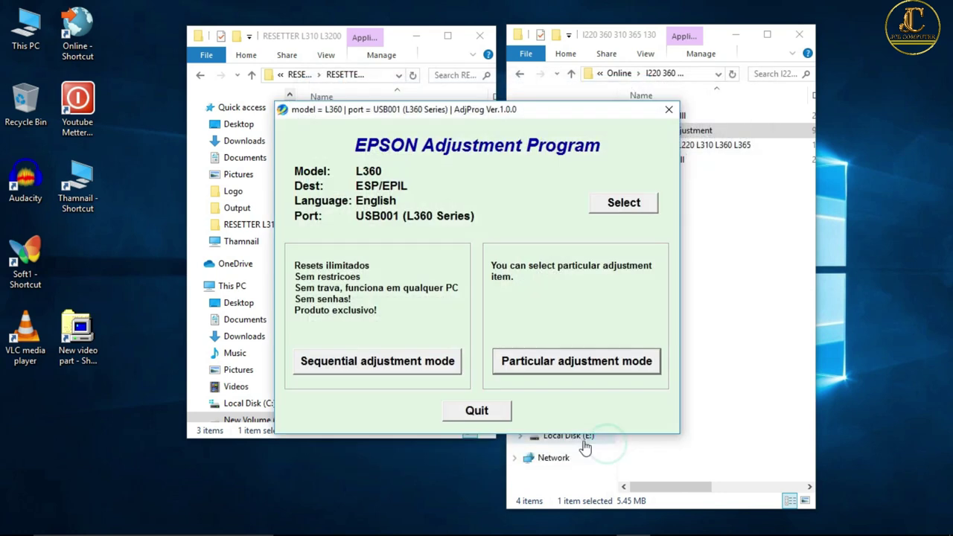
Start sequential adjustment mode with the Main Board set to Replacemnt (Read NG)
left_click(406, 369)
scroll(606, 394, "down", 5)
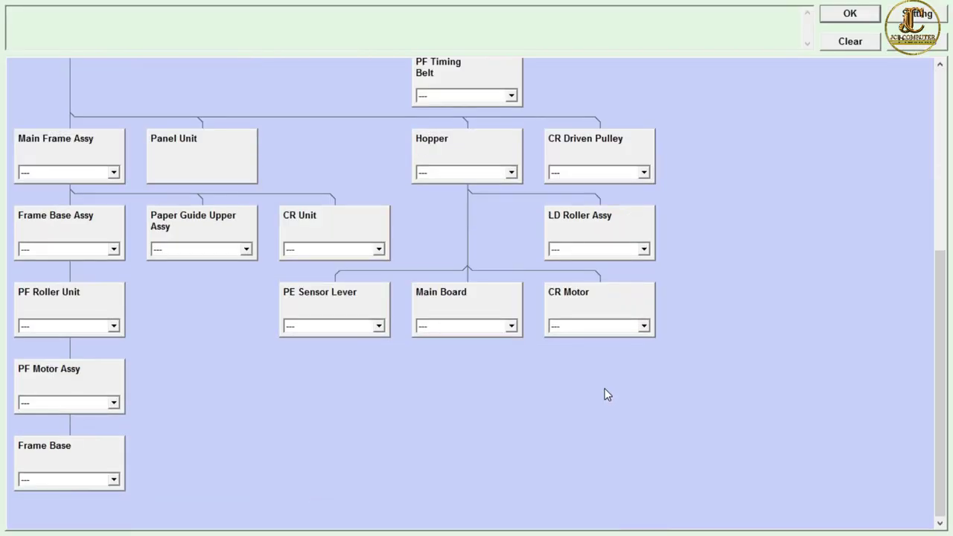
left_click(476, 326)
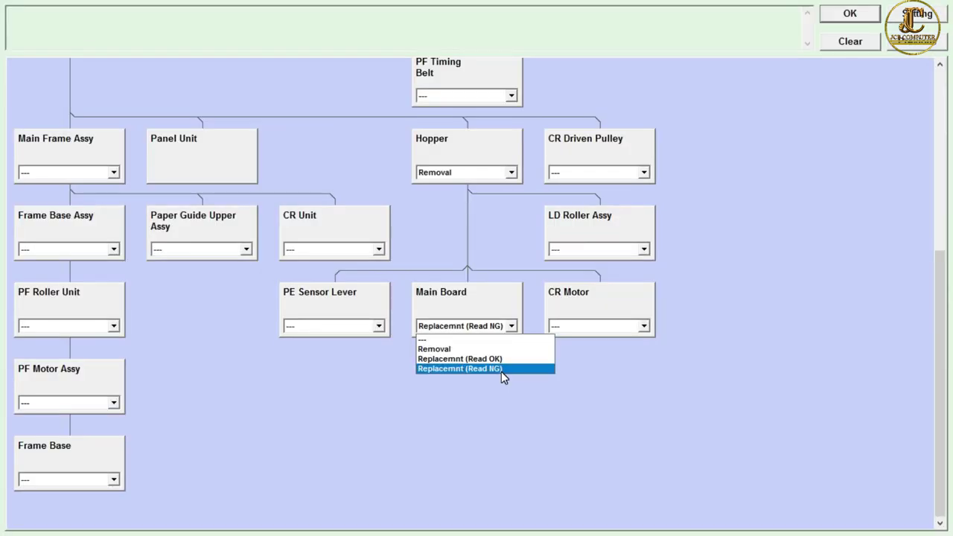
left_click(501, 369)
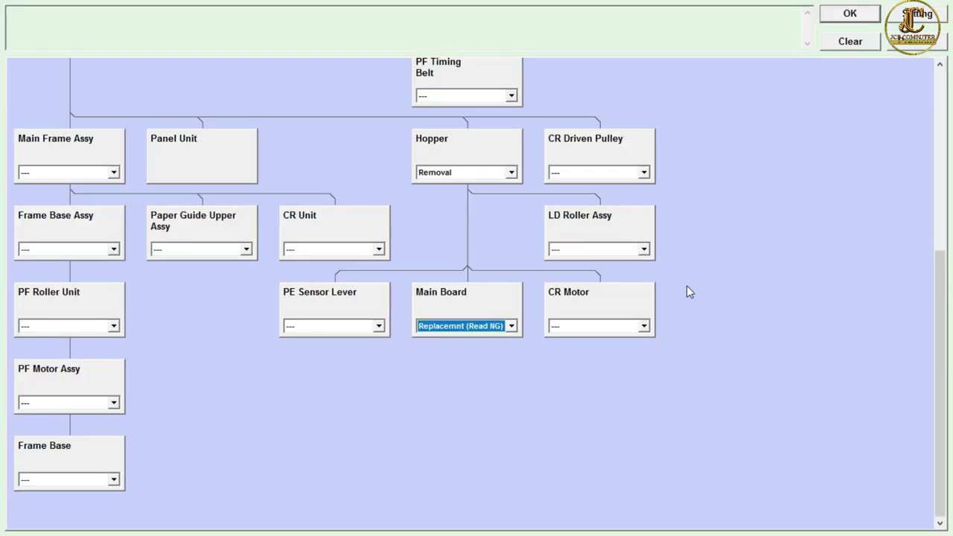
left_click(837, 14)
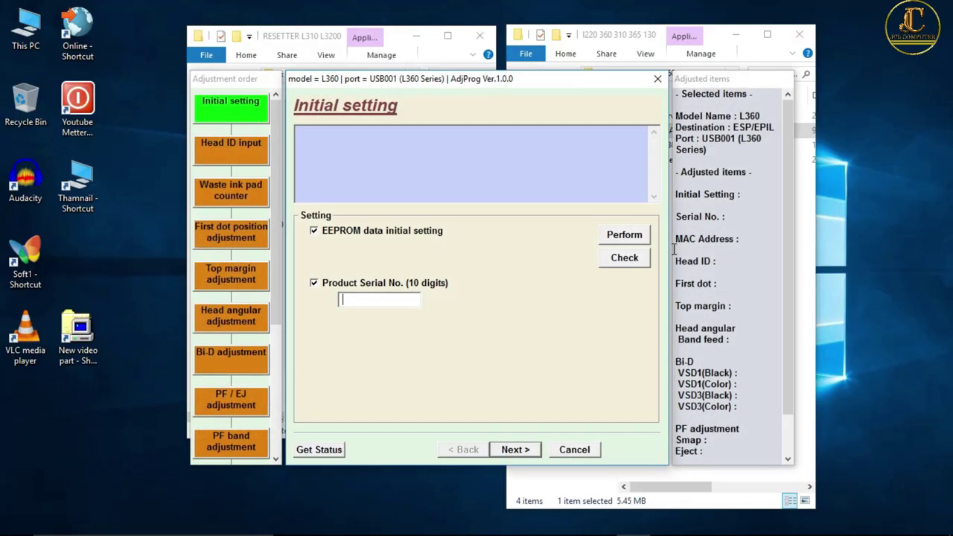
Check the printer's stored device ID and serial number on the Initial setting page
left_click_drag(484, 85, 524, 93)
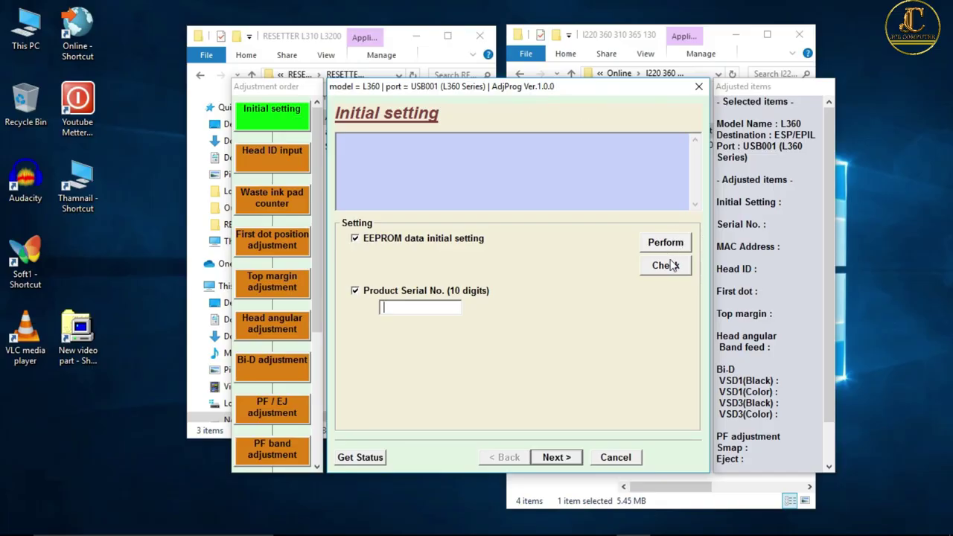
left_click(666, 267)
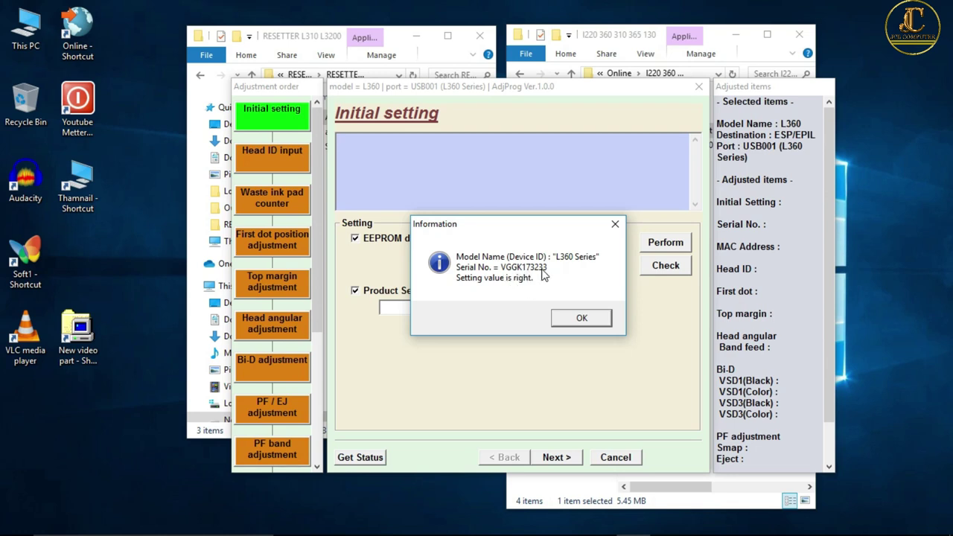
left_click(585, 319)
left_click(439, 307)
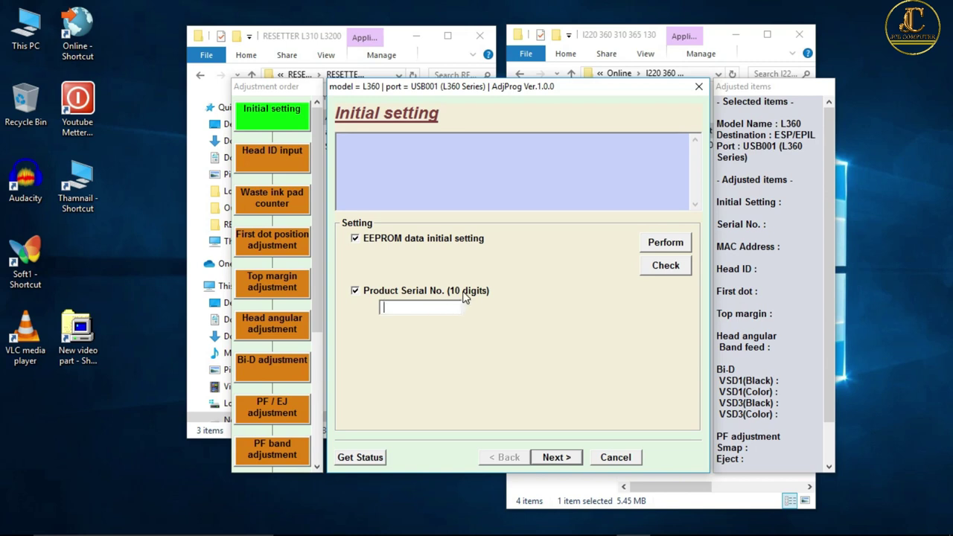
left_click(440, 312)
type("1111111111")
left_click(665, 242)
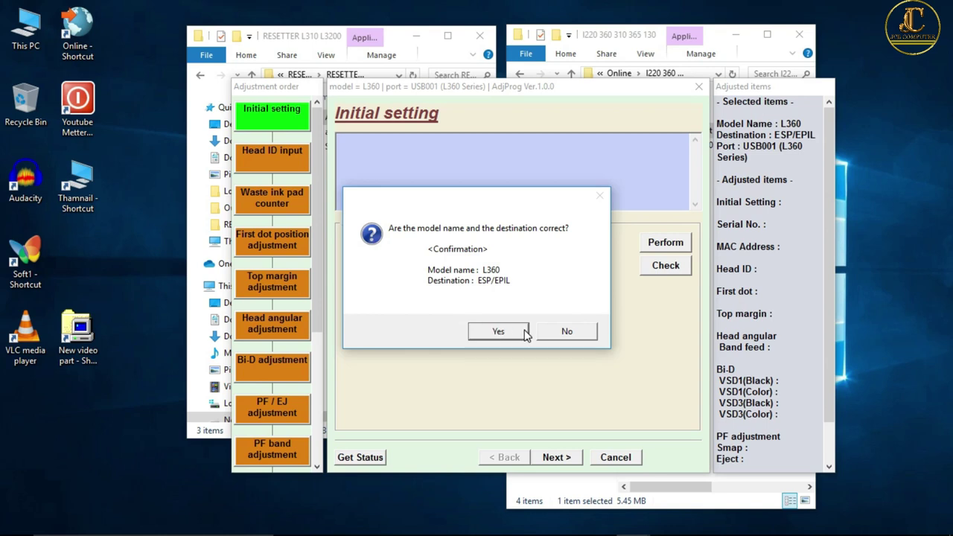
left_click(563, 333)
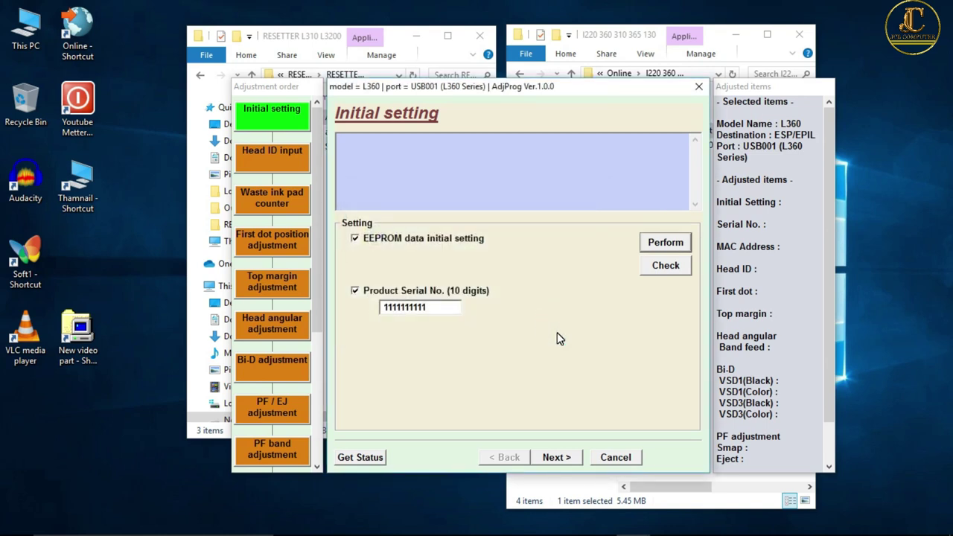
Advance past Initial setting, Head ID input and Waste ink pad counter to First dot position adjustment
left_click(566, 458)
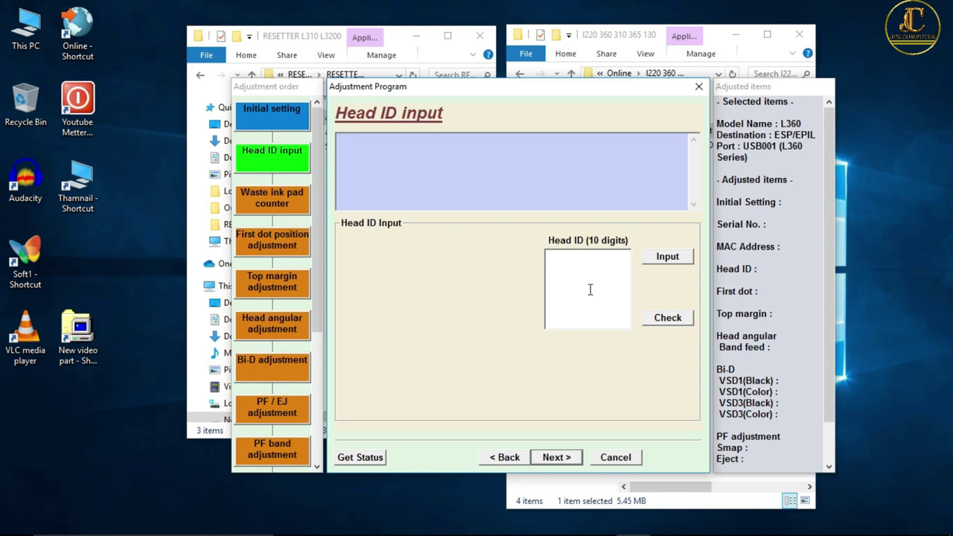
left_click(559, 459)
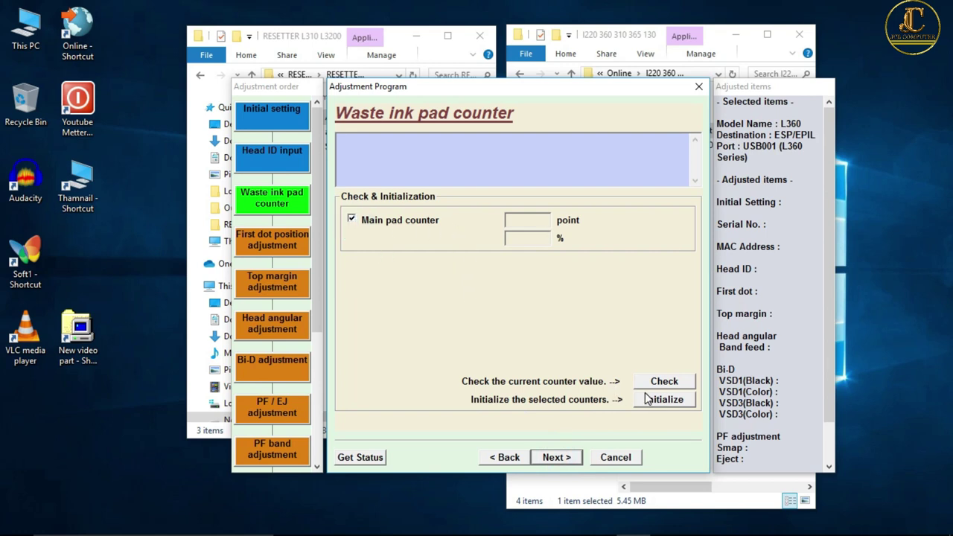
left_click(558, 457)
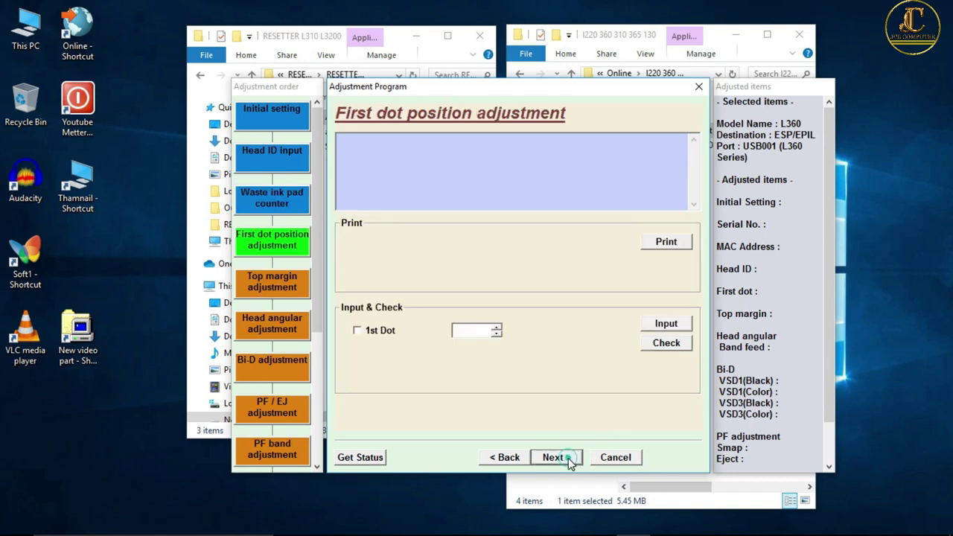
Go through the 1st Dot and Top margin options on their adjustment pages and advance to Head angular adjustment
left_click(356, 332)
left_click(642, 344)
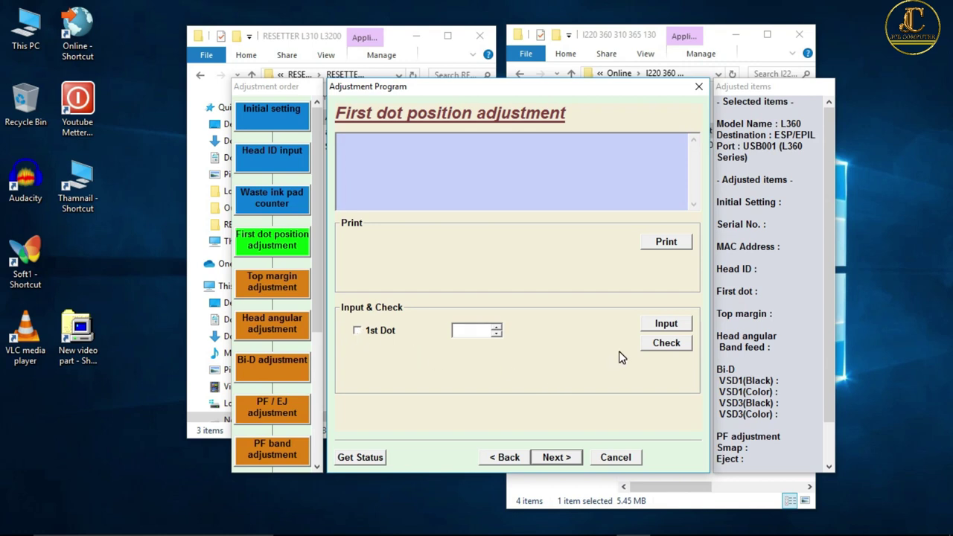
left_click(360, 332)
left_click(560, 458)
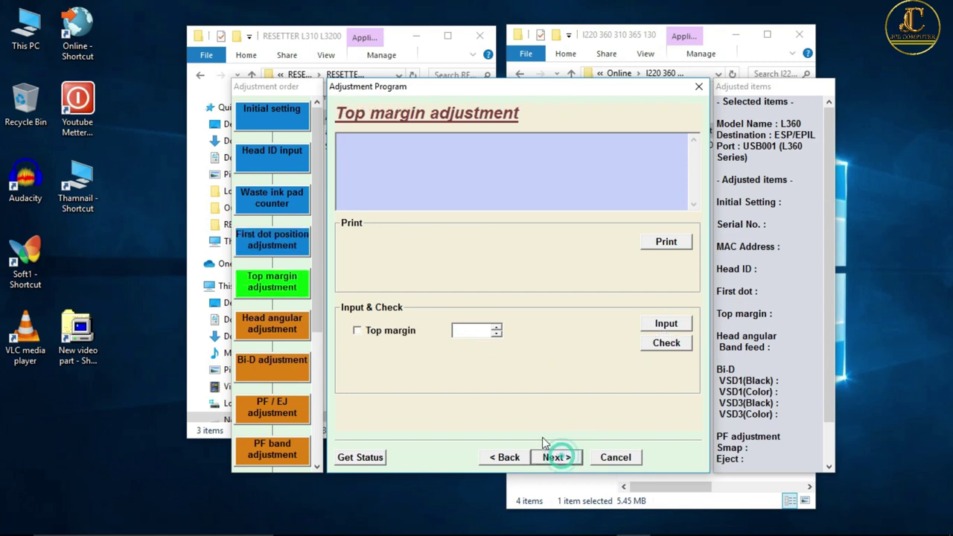
left_click(358, 332)
left_click(560, 459)
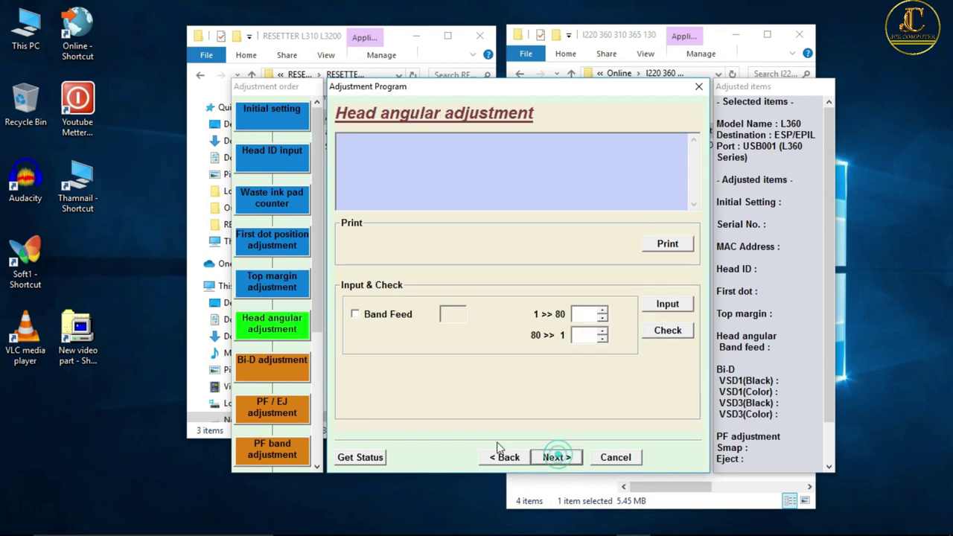
Enable Band Feed with both direction values at 6 and advance to Bi-D adjustment
left_click(356, 315)
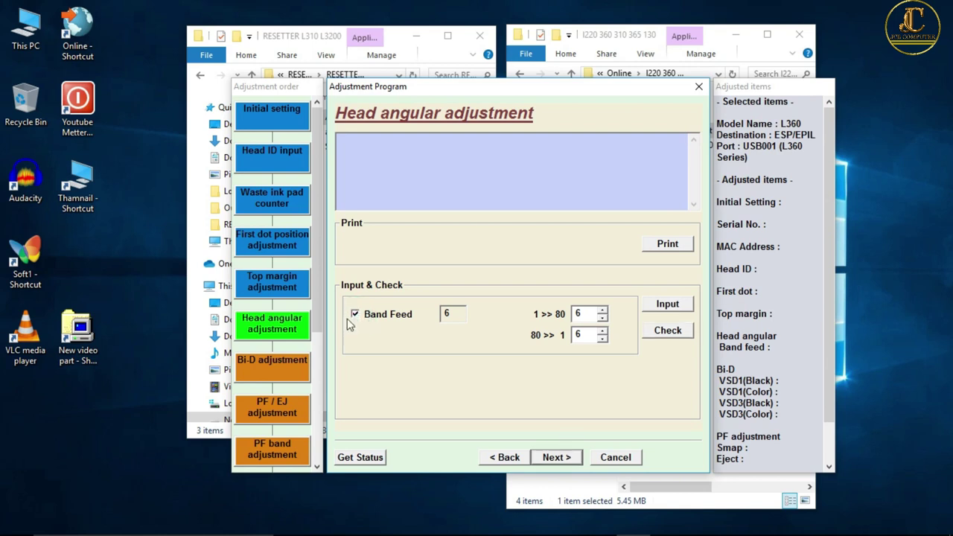
left_click(453, 313)
left_click(587, 334)
left_click(555, 457)
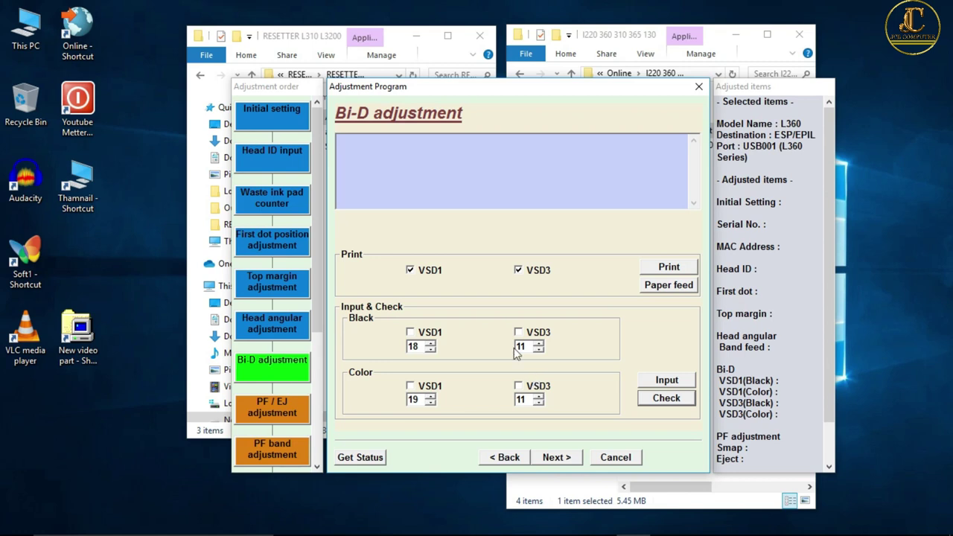
Enable VSD1 and VSD3 for both Black and Color in the Bi-D inputs and advance to PF / EJ adjustment
left_click(410, 332)
left_click(409, 332)
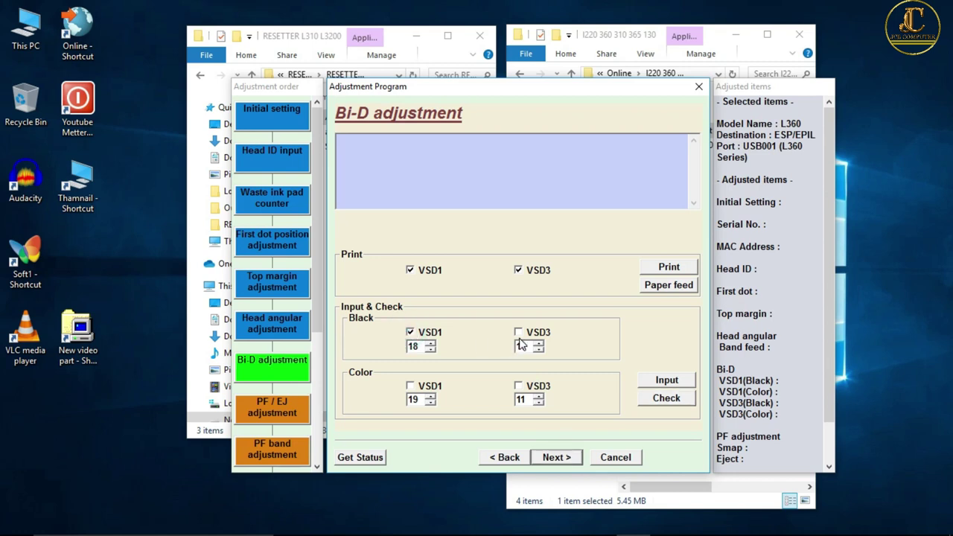
left_click(519, 332)
left_click(410, 387)
left_click(518, 386)
left_click(557, 457)
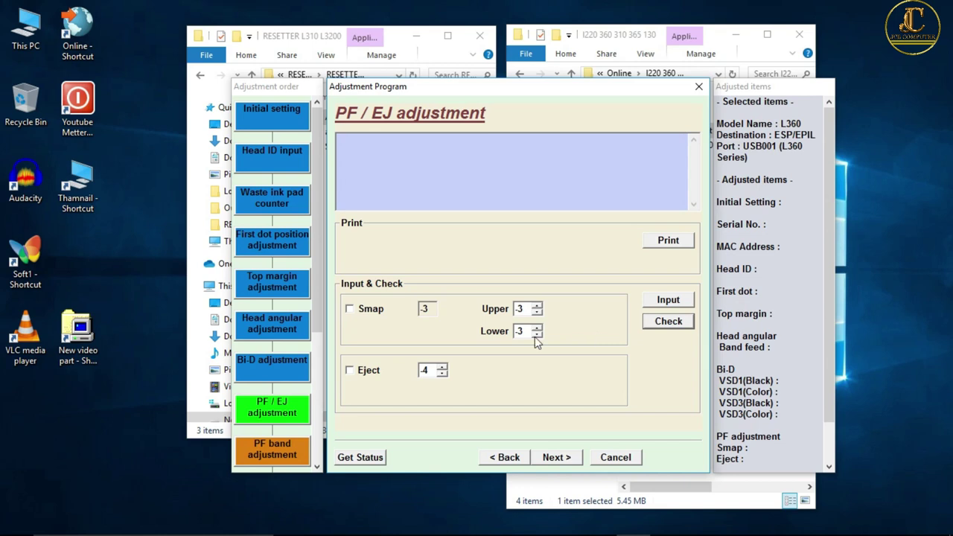
Enable the Smap option in PF / EJ adjustment and advance past PF band adjustment to CR motor heat protection control
left_click(350, 309)
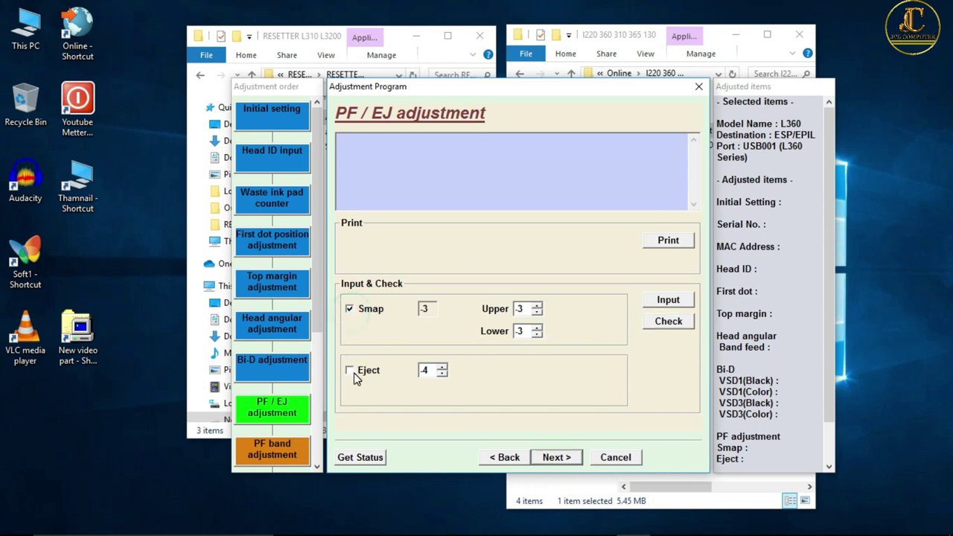
left_click(429, 308)
left_click(555, 458)
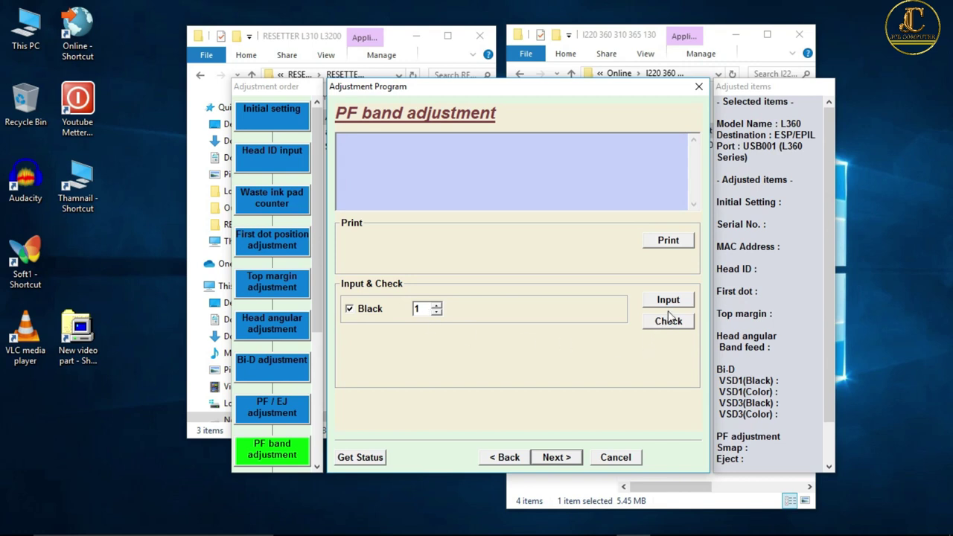
left_click(555, 457)
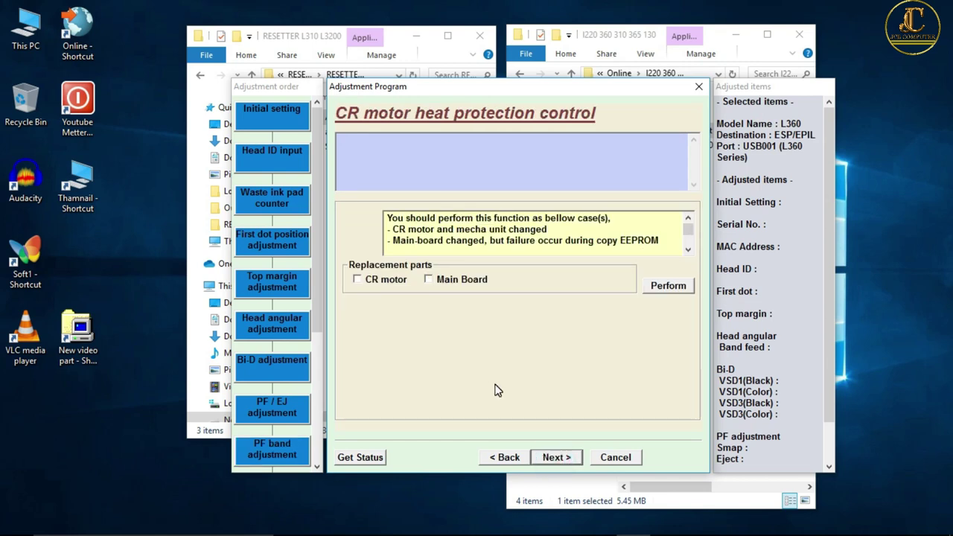
Perform the CR motor heat protection control with Main Board as the replaced part and advance to the PF motor page
left_click(429, 280)
left_click(679, 292)
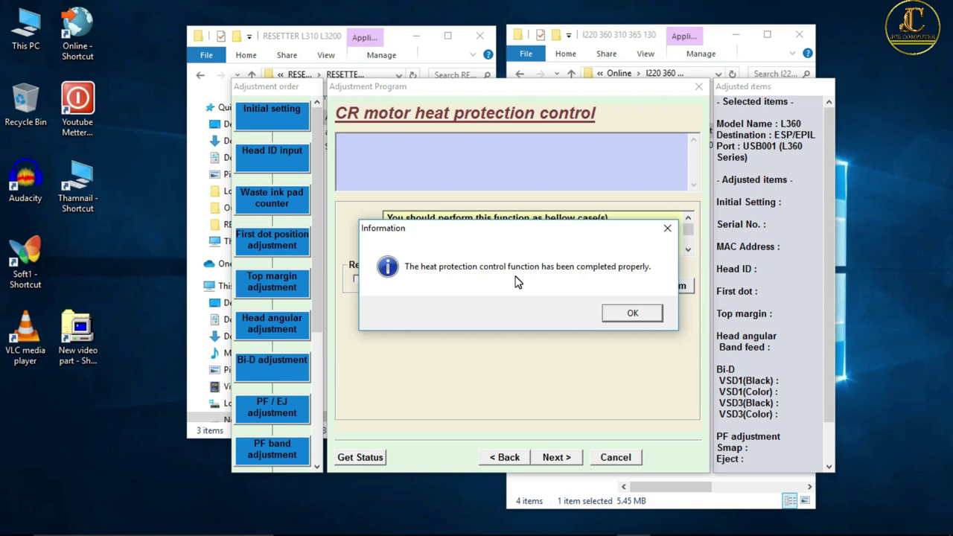
left_click(627, 314)
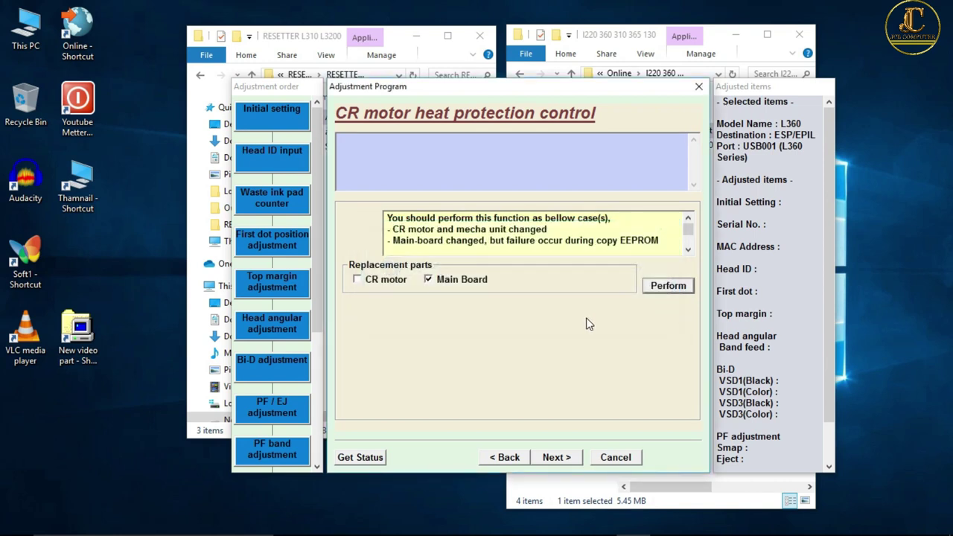
left_click(556, 458)
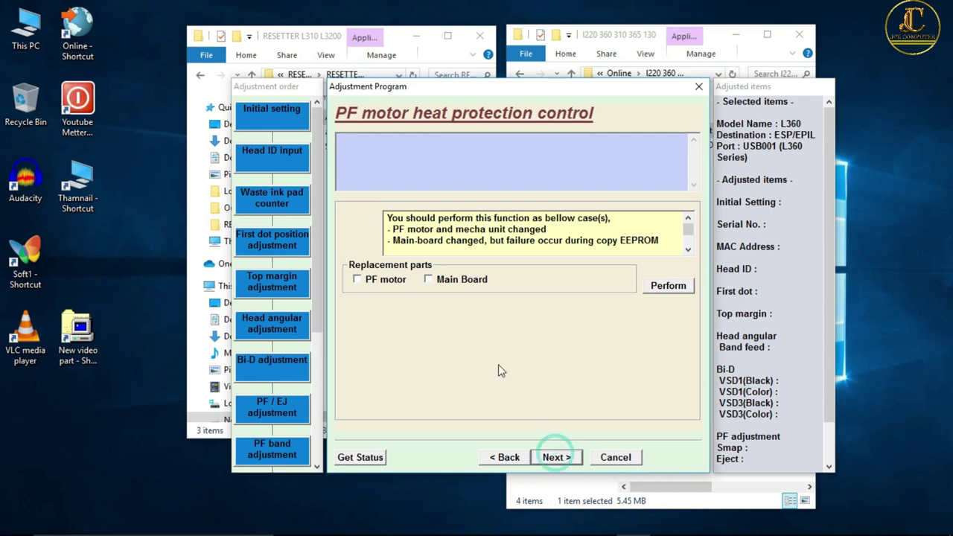
Advance past the PF motor, Scanner motor and Final check pattern print pages and finish the sequence at Shipping setting
left_click(556, 457)
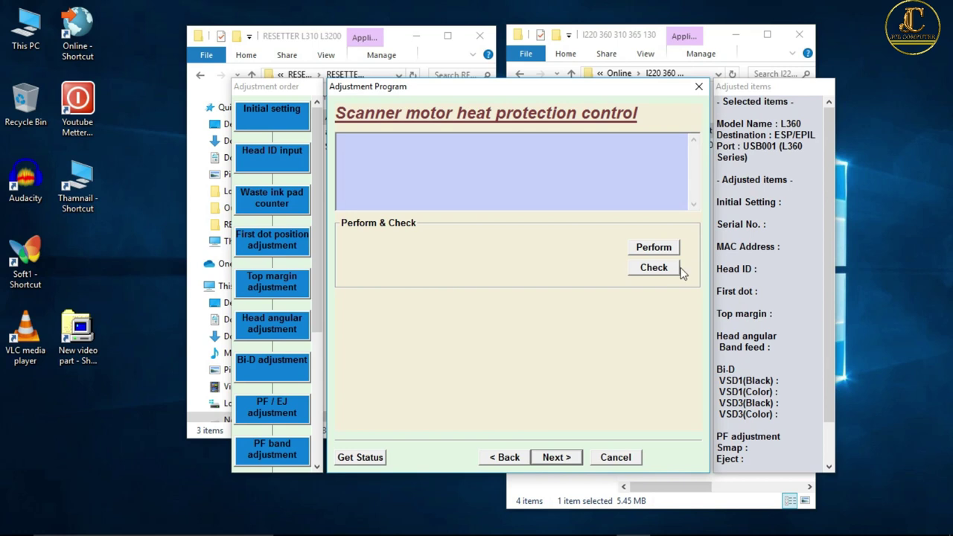
left_click(557, 457)
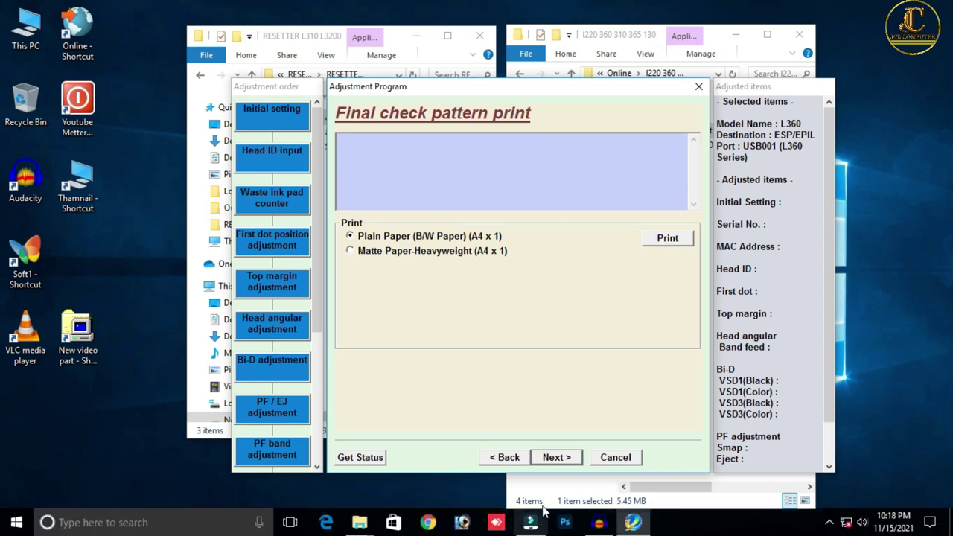
left_click(552, 458)
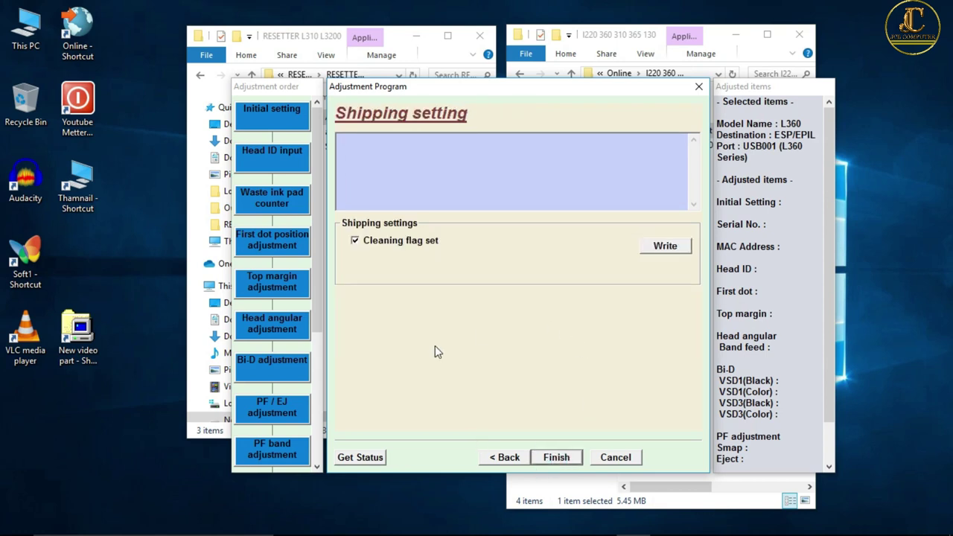
left_click(556, 457)
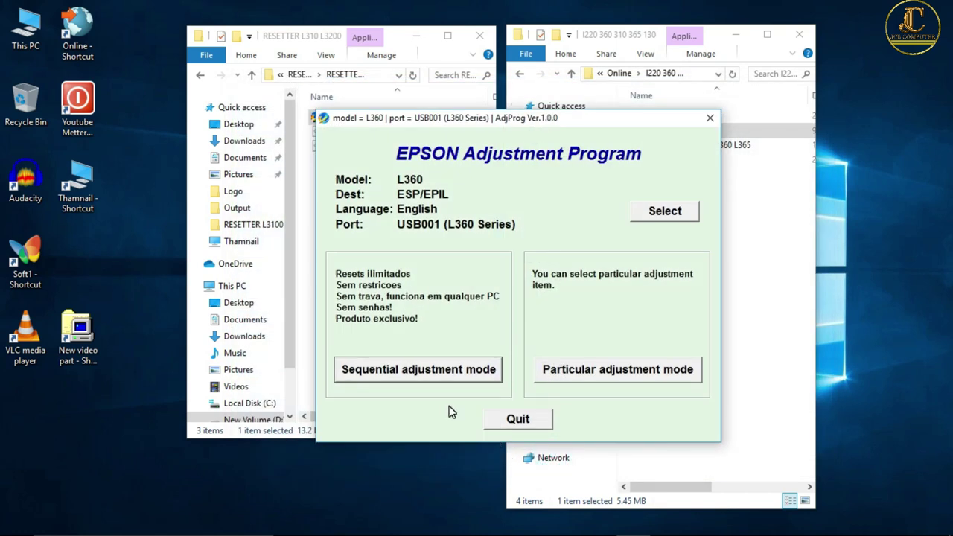